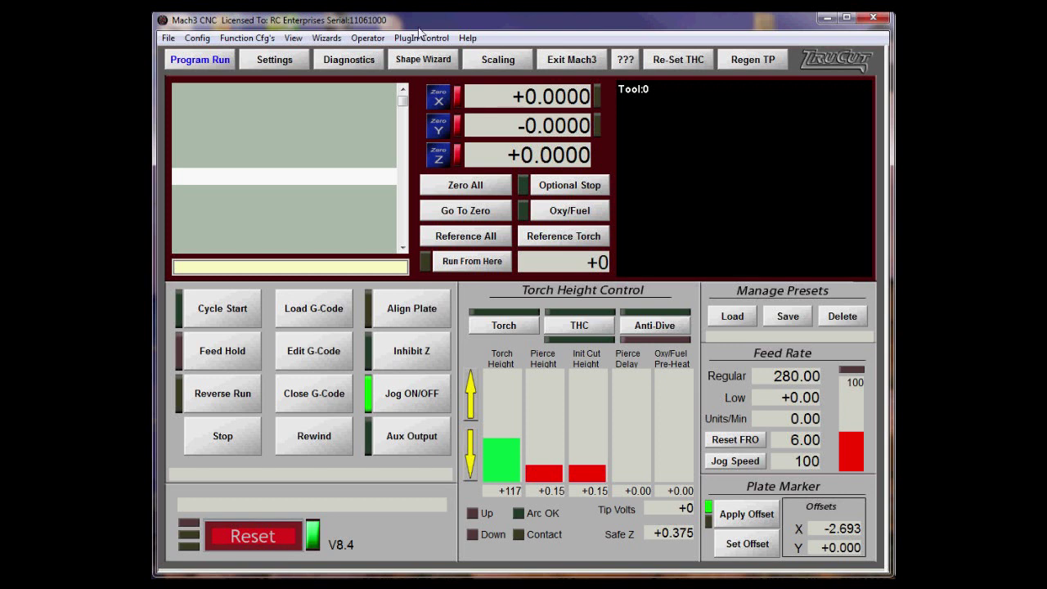
- Switch to the Settings screen showing axis readouts, THC values and axis calibration
left_click(289, 67)
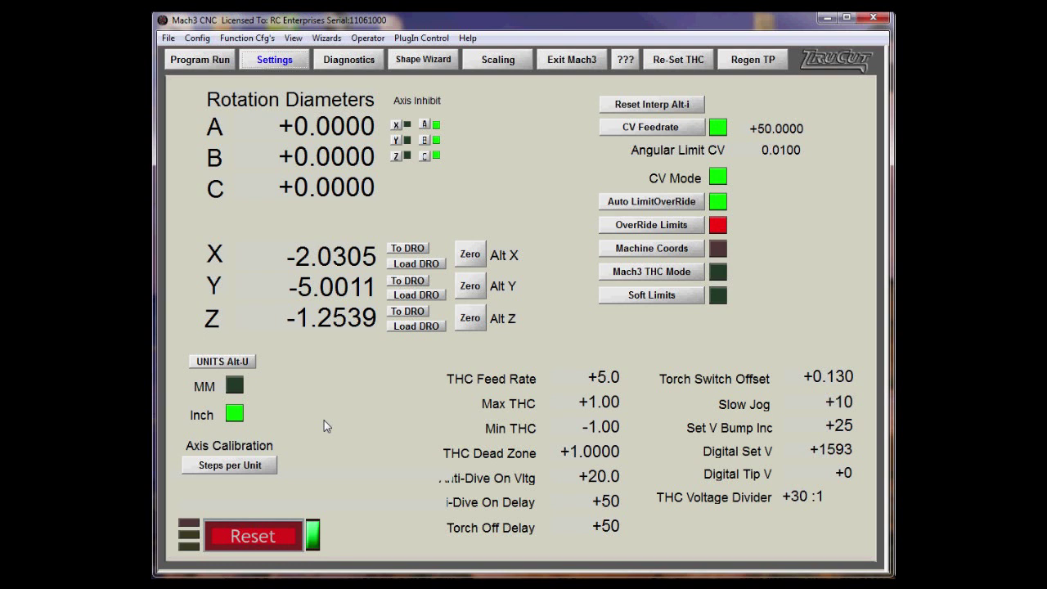
- Start the steps-per-unit calibration with the X axis selected
left_click(260, 472)
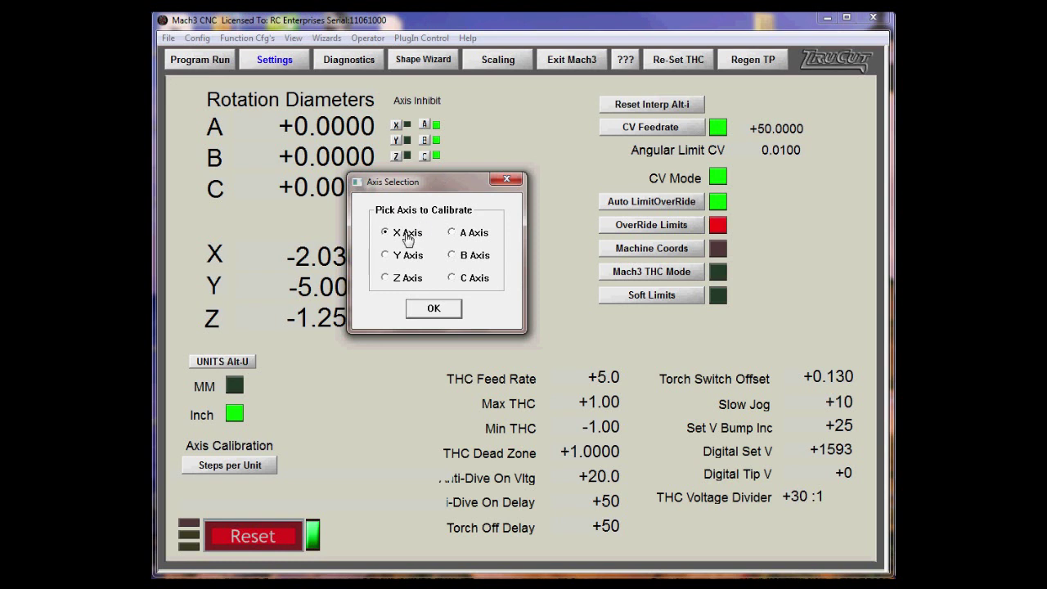
left_click(424, 314)
left_click(425, 314)
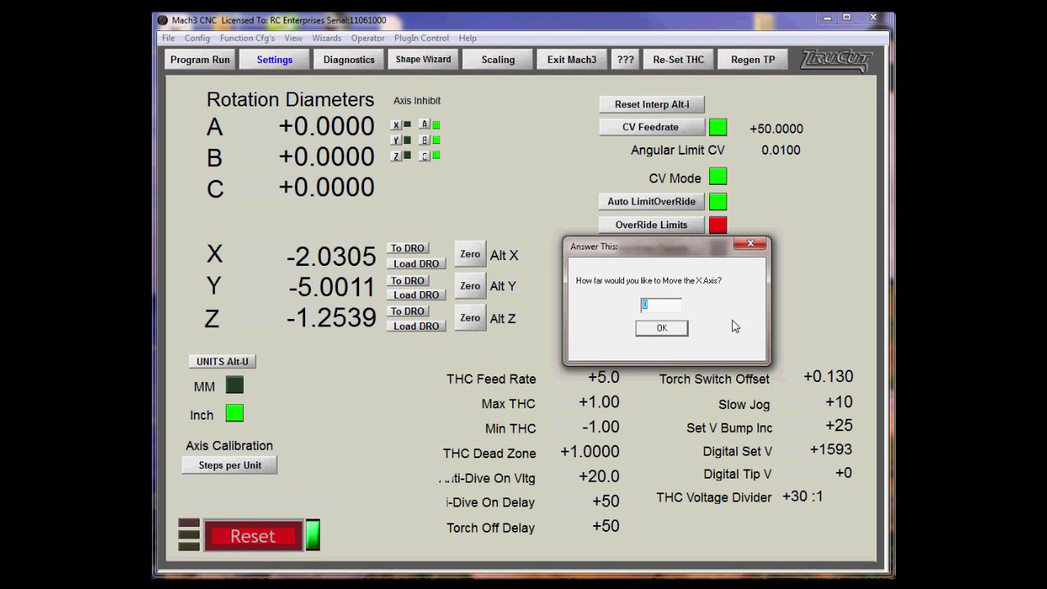
- Enter 80 as the commanded X move and 80.125 as the measured travel
type("80")
left_click(677, 327)
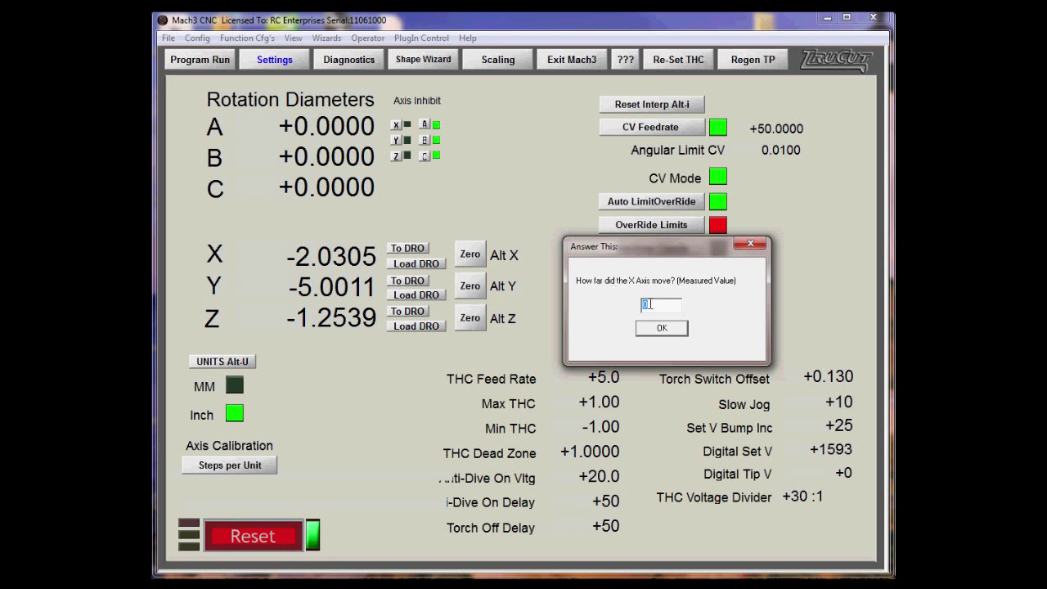
type("7.01")
left_click(684, 322)
type("80.125")
- Submit the measurement, accept about 1703.36 X steps per unit, and dismiss the confirmation
left_click(674, 329)
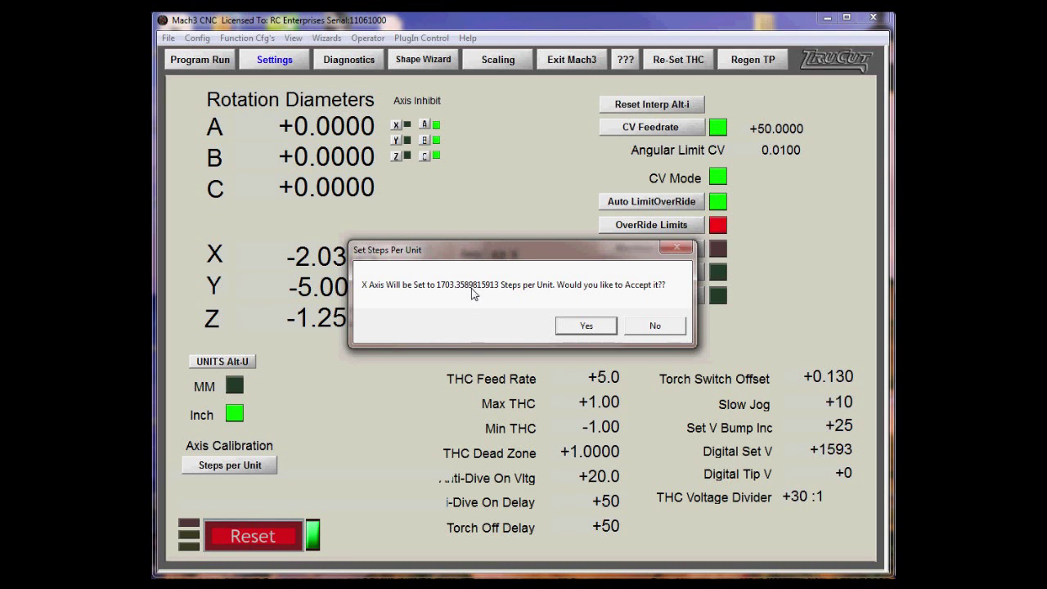
left_click(568, 327)
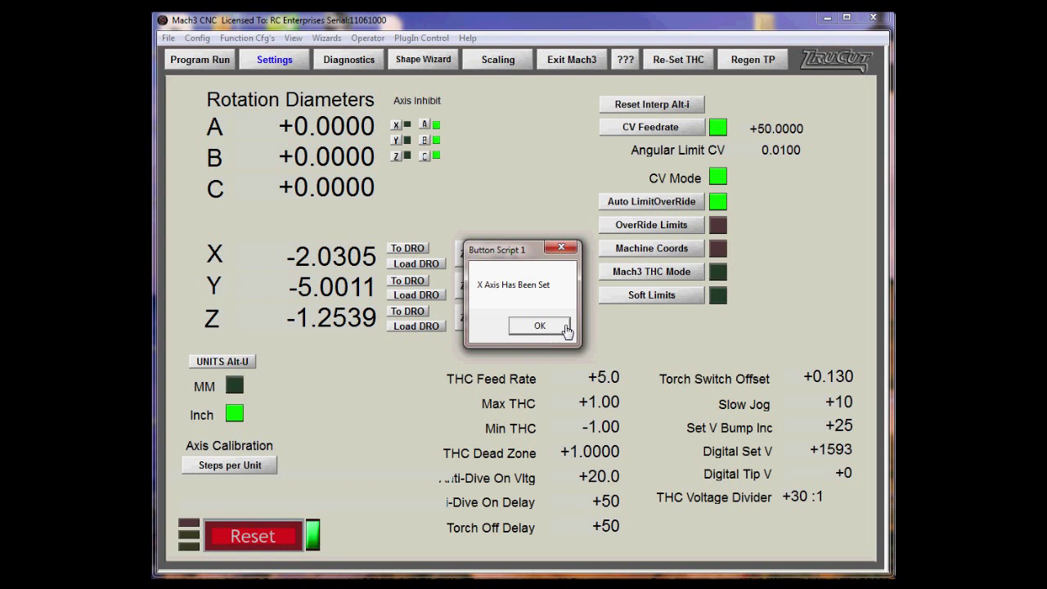
left_click(550, 327)
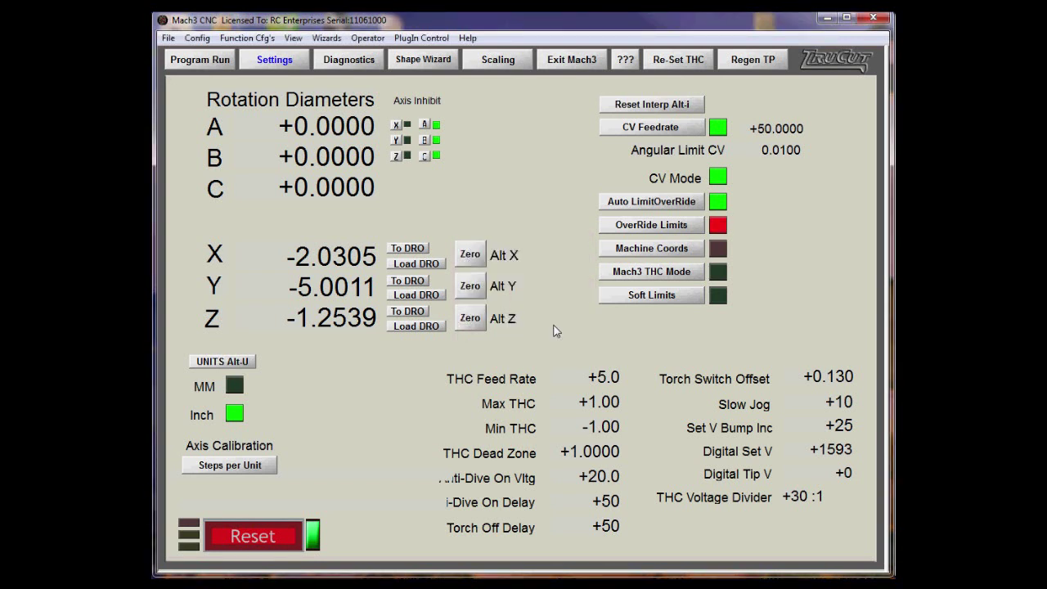
- In Config > Motor Tuning, copy the X axis steps-per-unit value 1703.358982
left_click(198, 38)
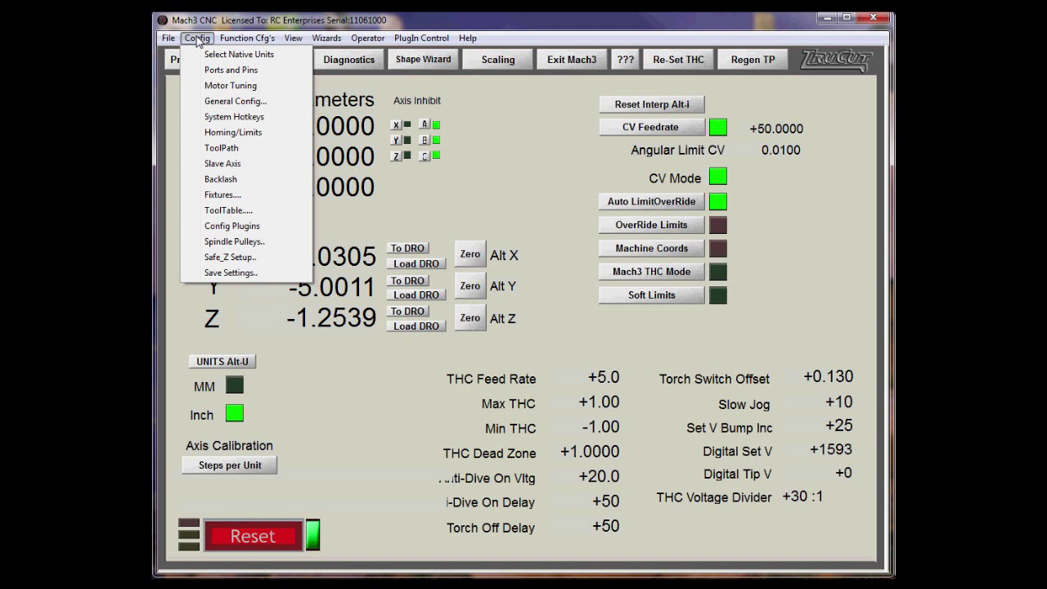
left_click(203, 87)
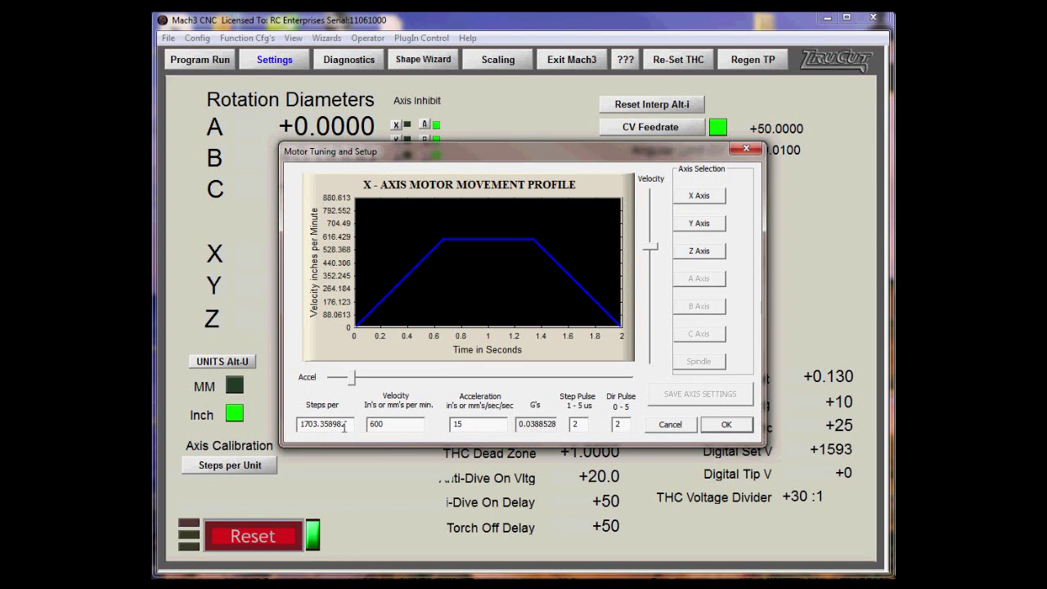
left_click(688, 226)
left_click(691, 199)
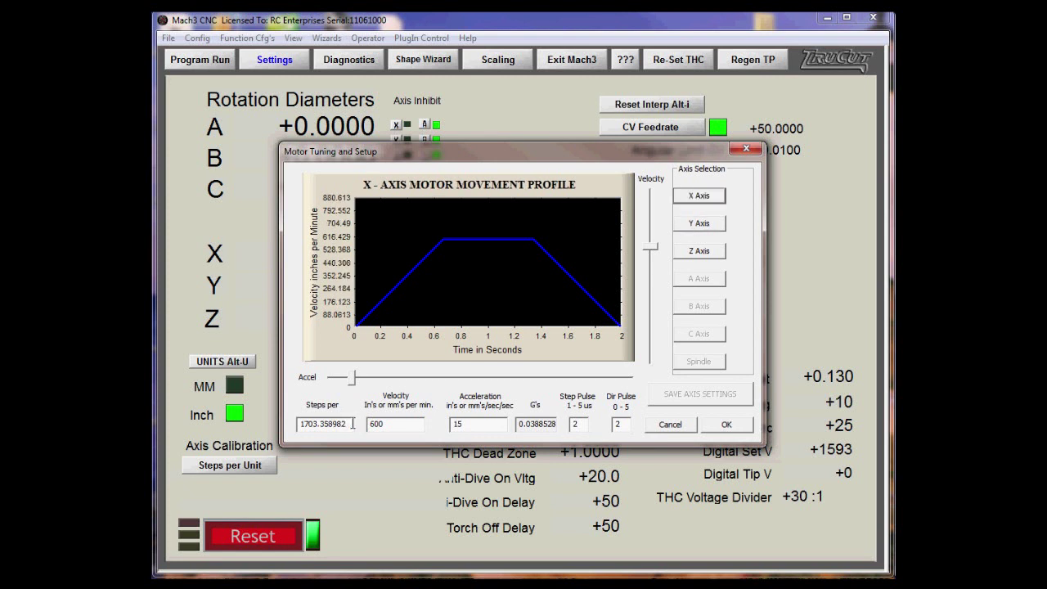
left_click_drag(349, 425, 269, 428)
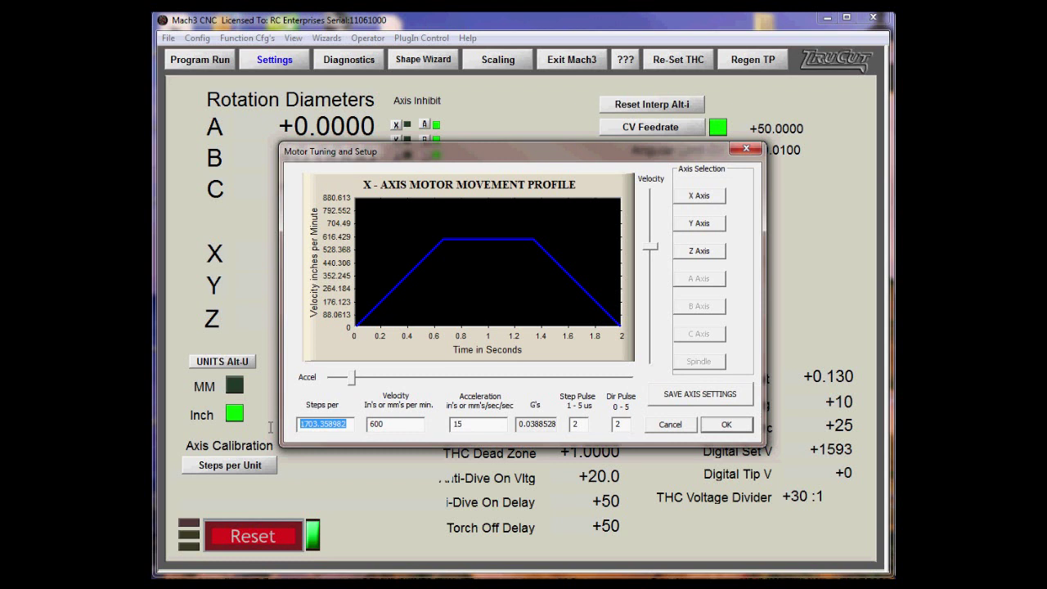
- Set Y axis steps per unit to the same value, save axis settings, and close
left_click(700, 225)
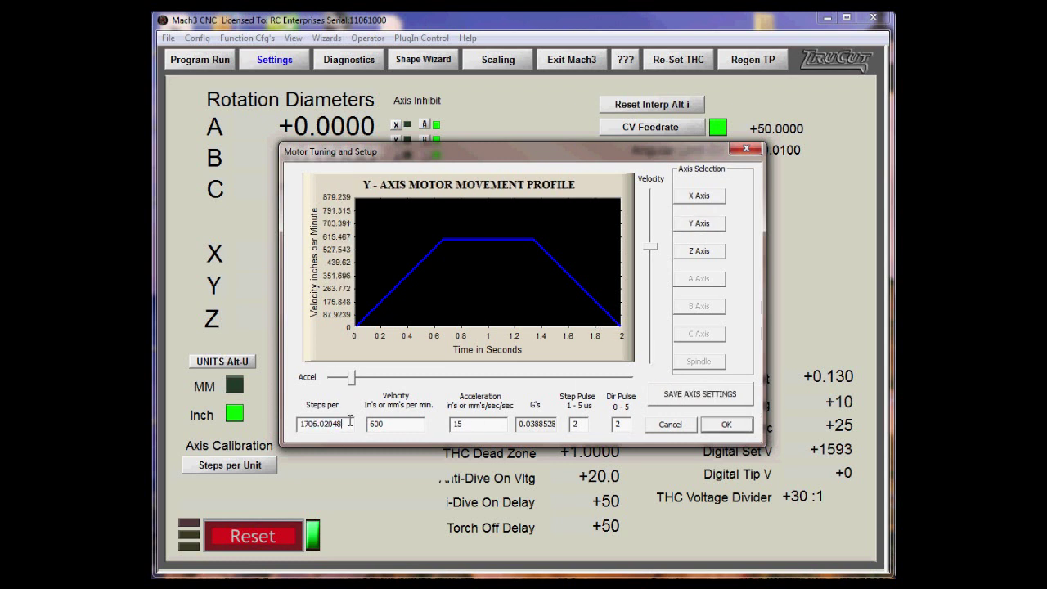
double_click(323, 423)
type("1703.35862")
key("Return")
left_click(679, 397)
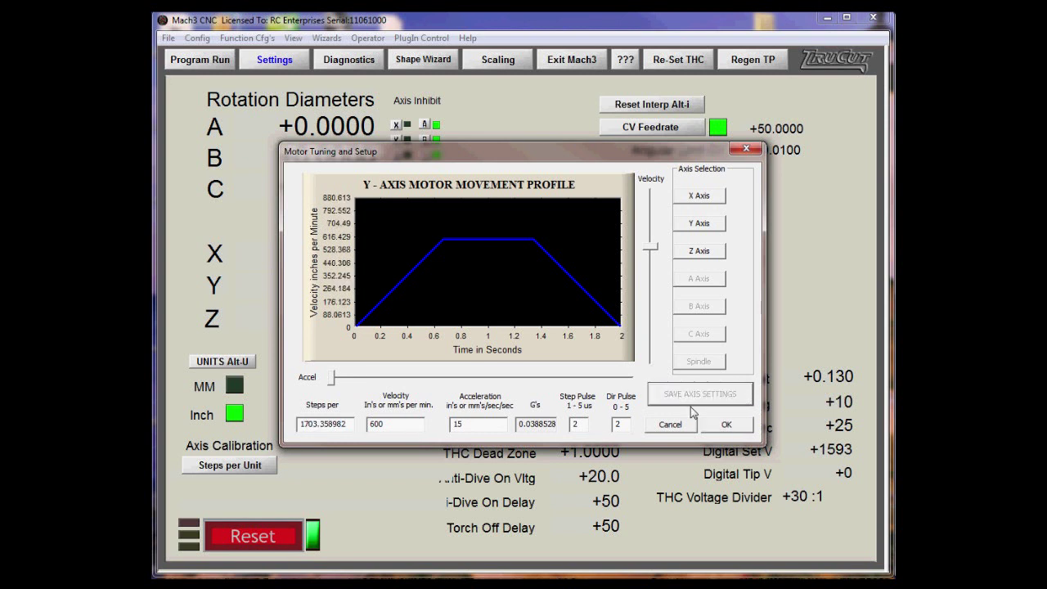
left_click(724, 425)
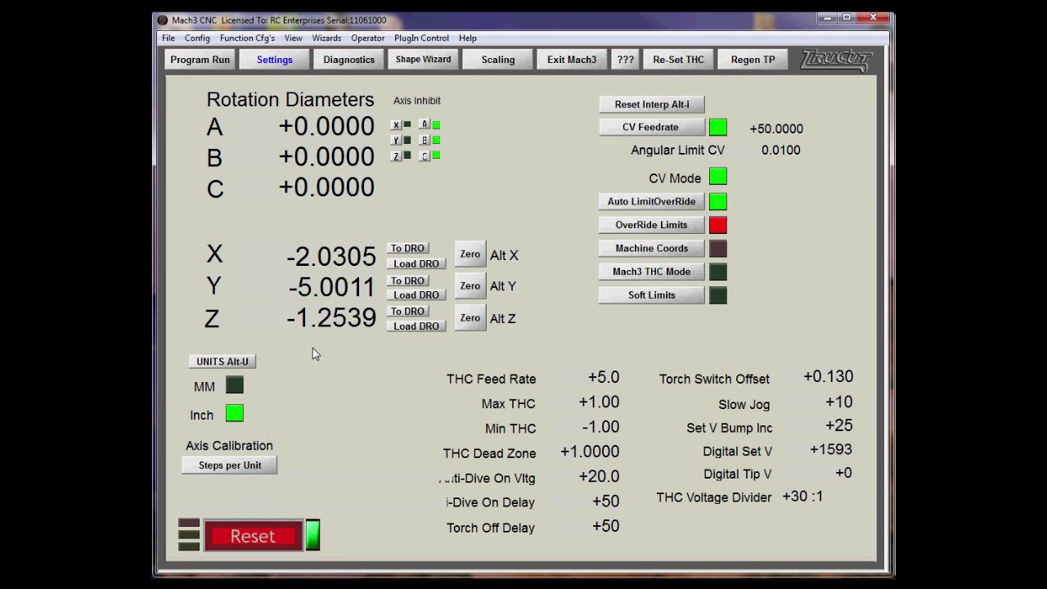
- Zero all axes on Program Run and send G0X80 via MDI to verify X travel
left_click(200, 61)
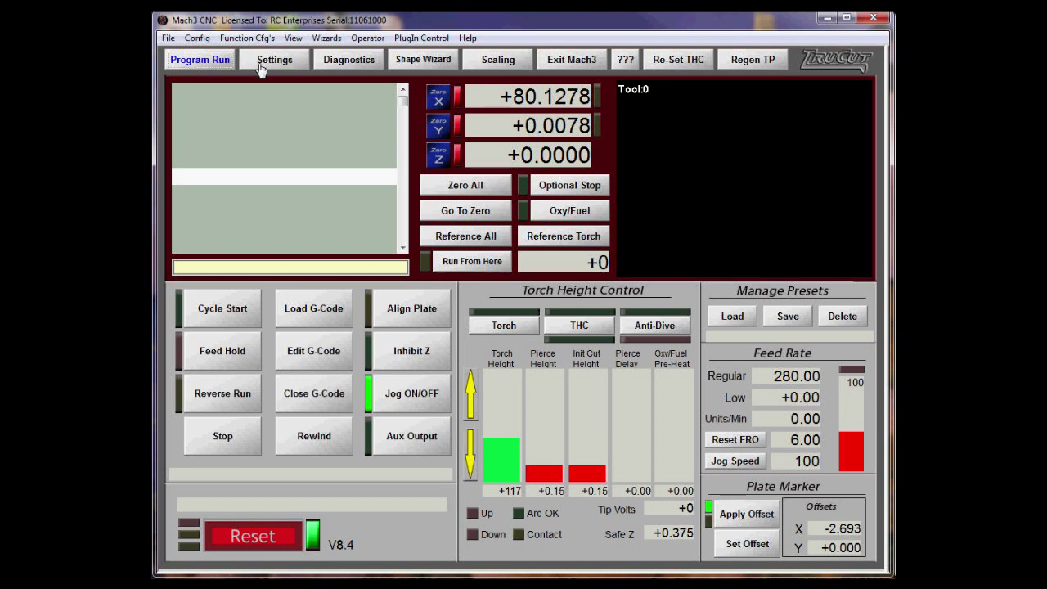
left_click(473, 193)
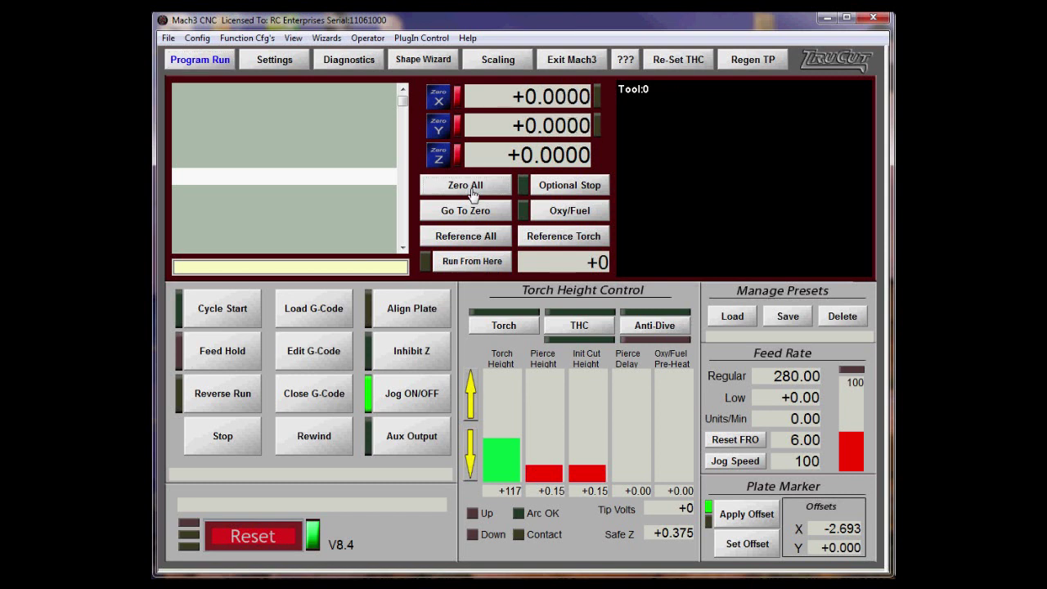
left_click(359, 268)
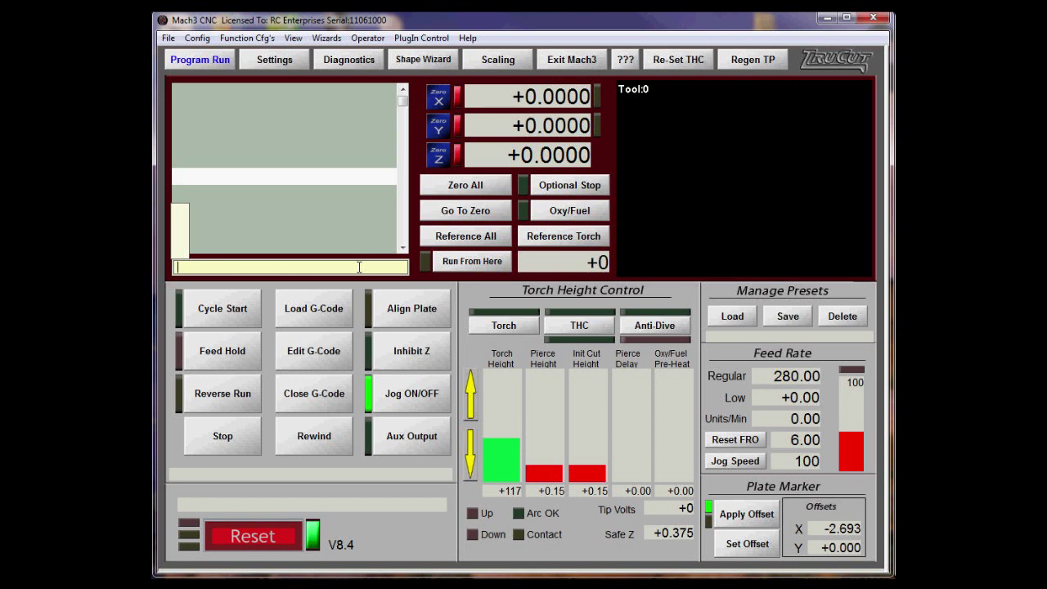
type("G")
type("0X")
type("80")
key("Return")
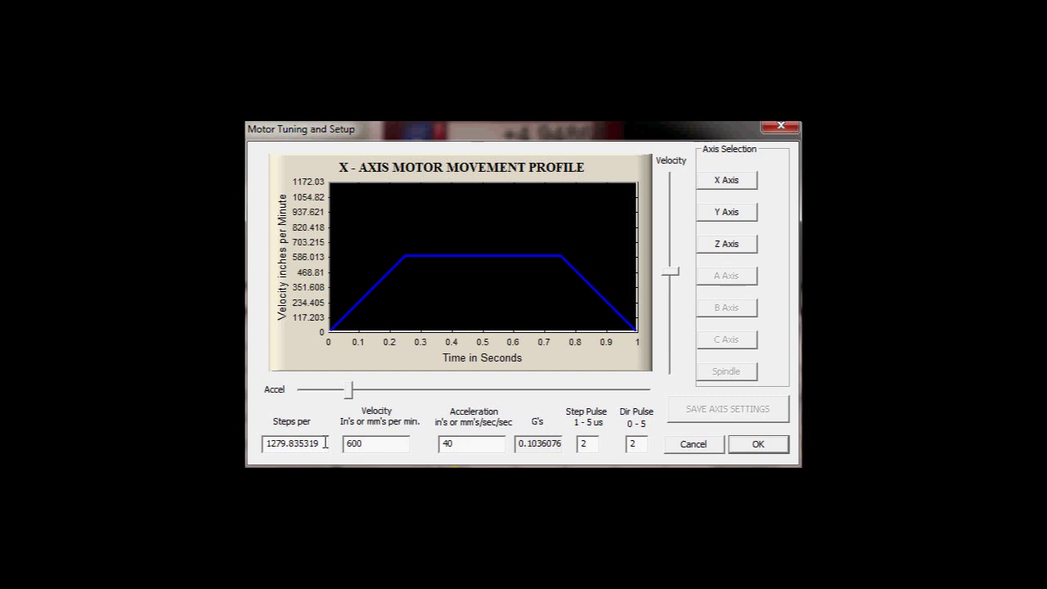
left_click_drag(325, 442, 263, 442)
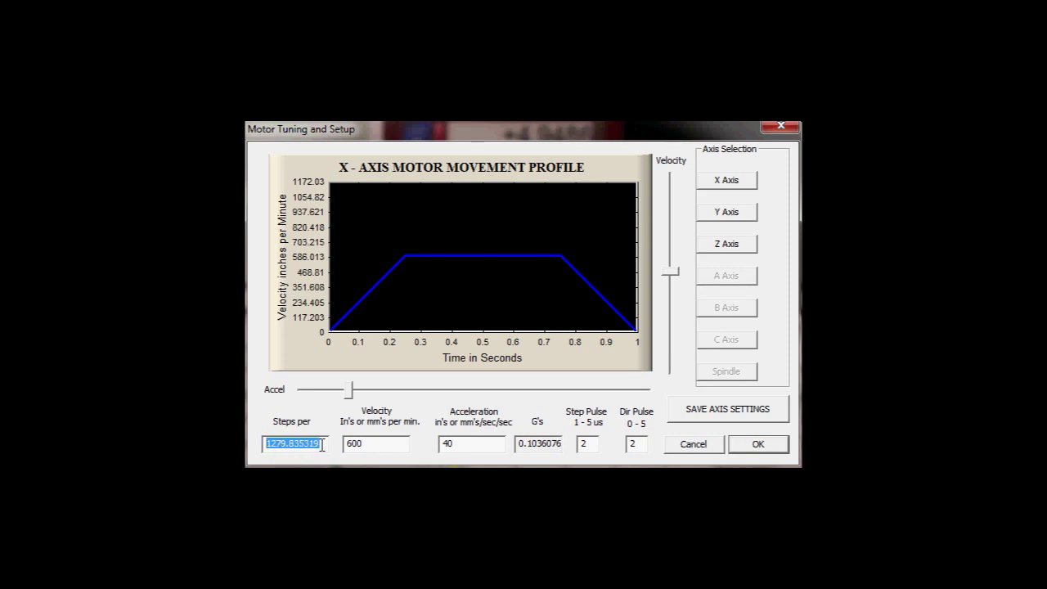
left_click(323, 442)
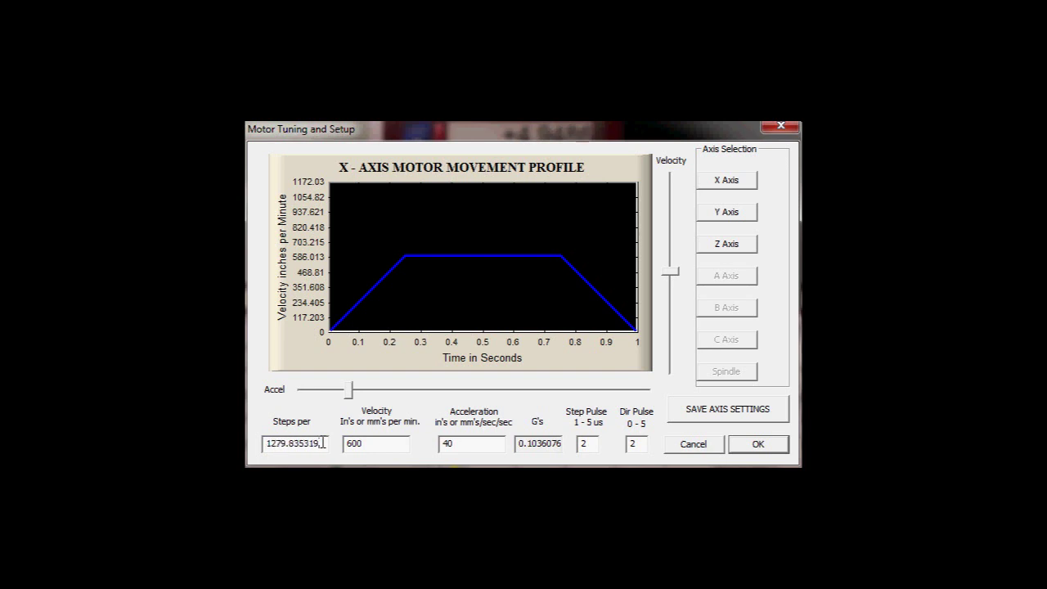